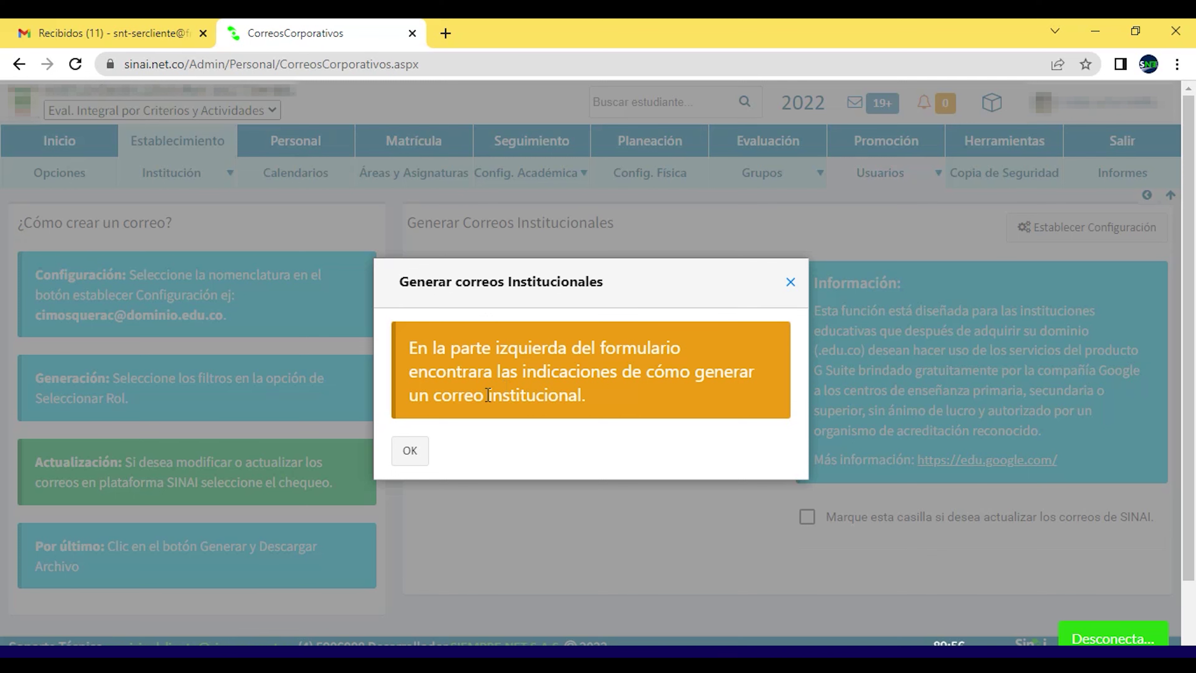
Step: Dismiss the instructions notice and save Nomenclatura 3 as the naming configuration for institutional e-mails
{"action": "left_click", "coordinate": [410, 450]}
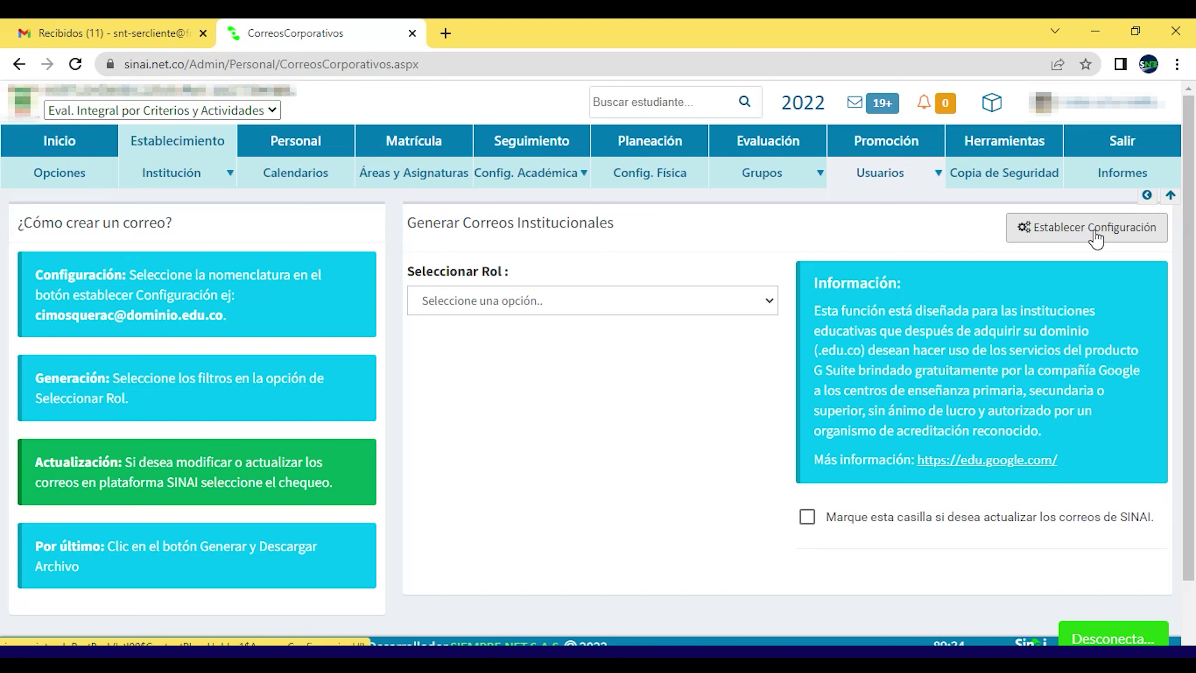
{"action": "left_click", "coordinate": [1118, 237]}
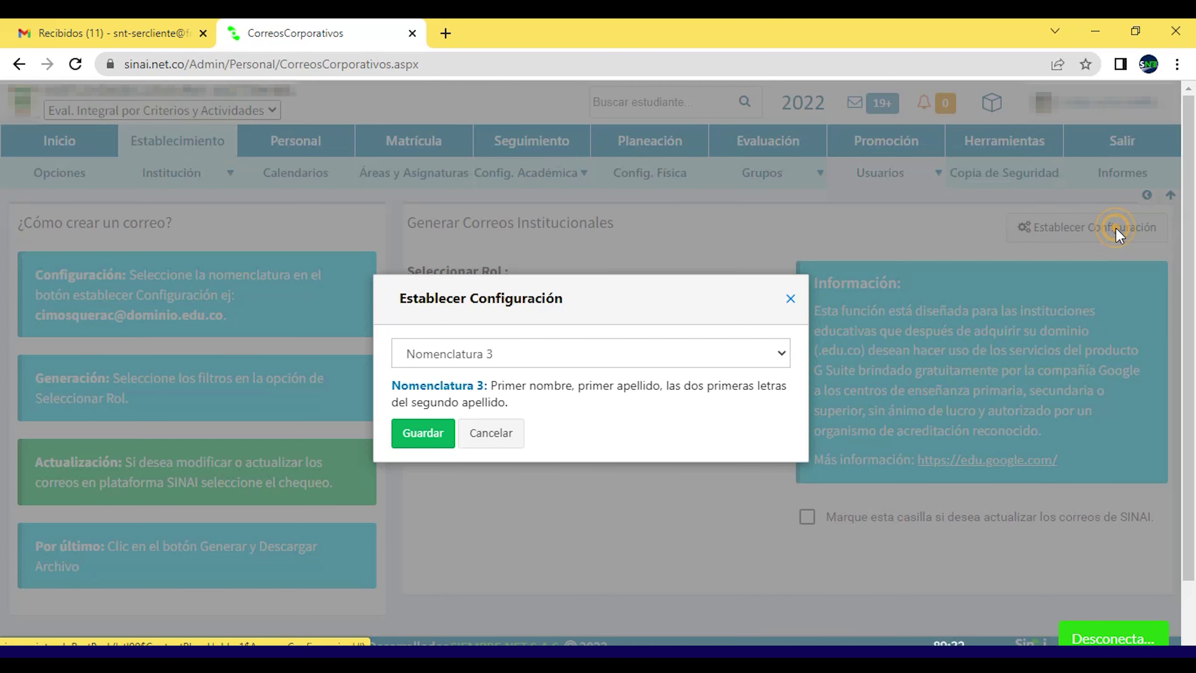
{"action": "left_click", "coordinate": [536, 361]}
{"action": "left_click", "coordinate": [536, 360]}
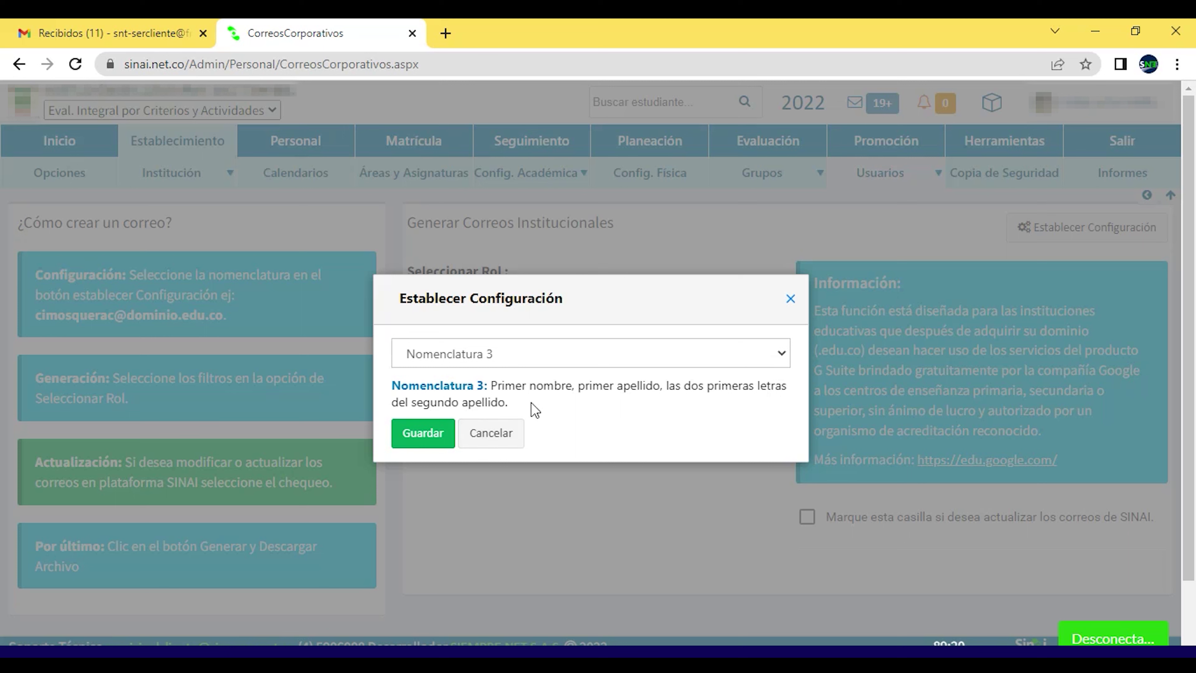
{"action": "left_click", "coordinate": [640, 361]}
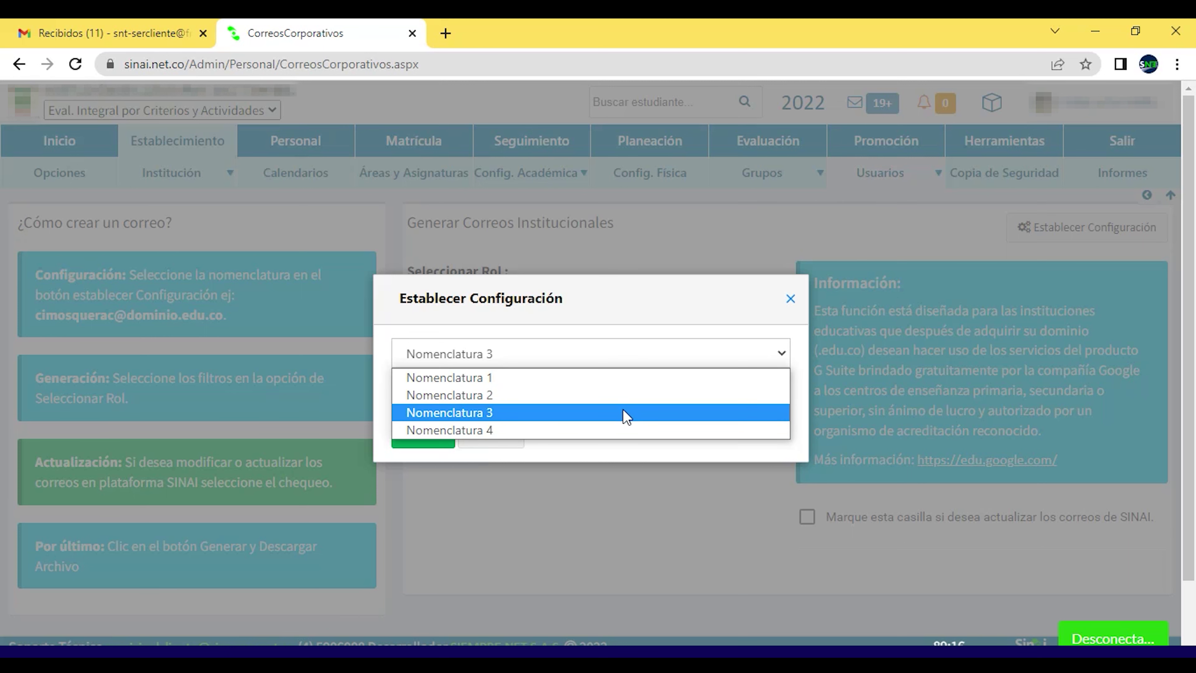
{"action": "left_click", "coordinate": [651, 305]}
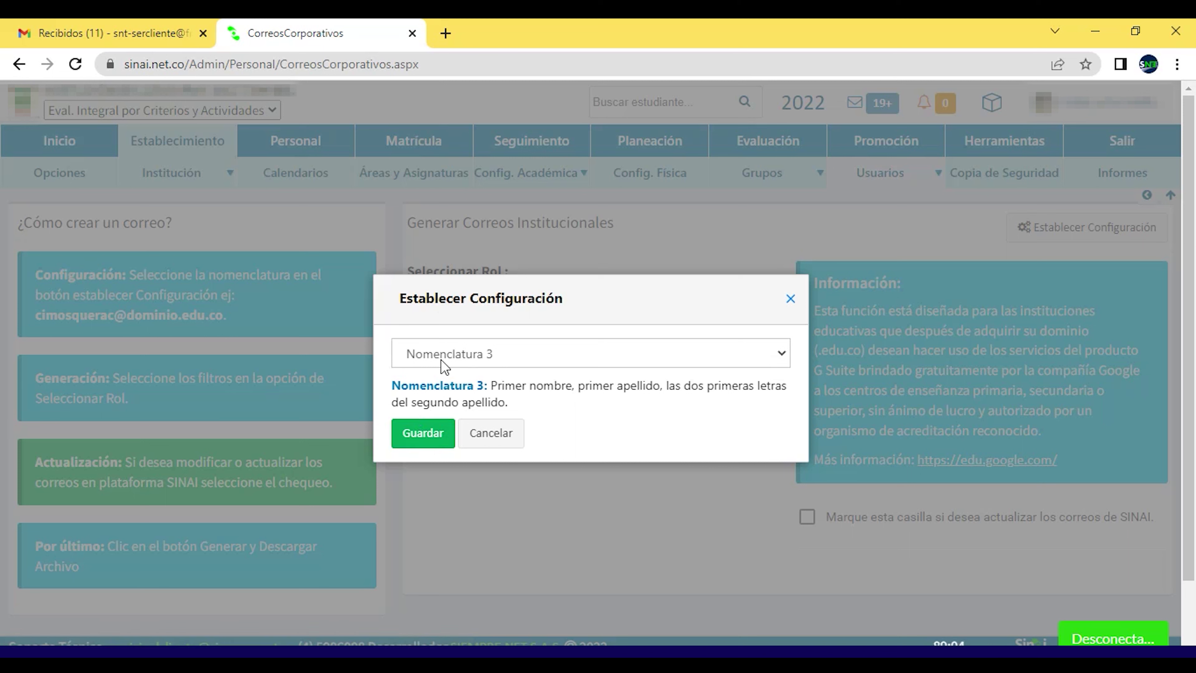
{"action": "left_click", "coordinate": [419, 442]}
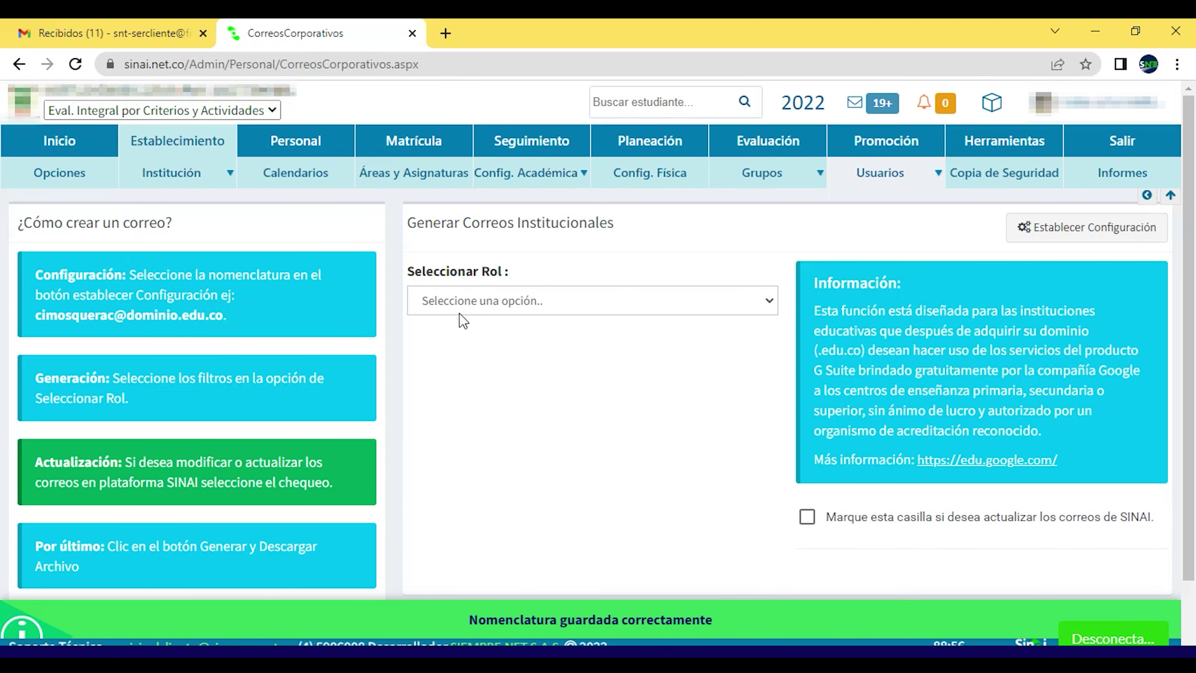
Step: Generate and download the e-mail file for the role Funcionarios, covering Todos, with updating of the SINAI e-mails enabled
{"action": "left_click", "coordinate": [472, 297]}
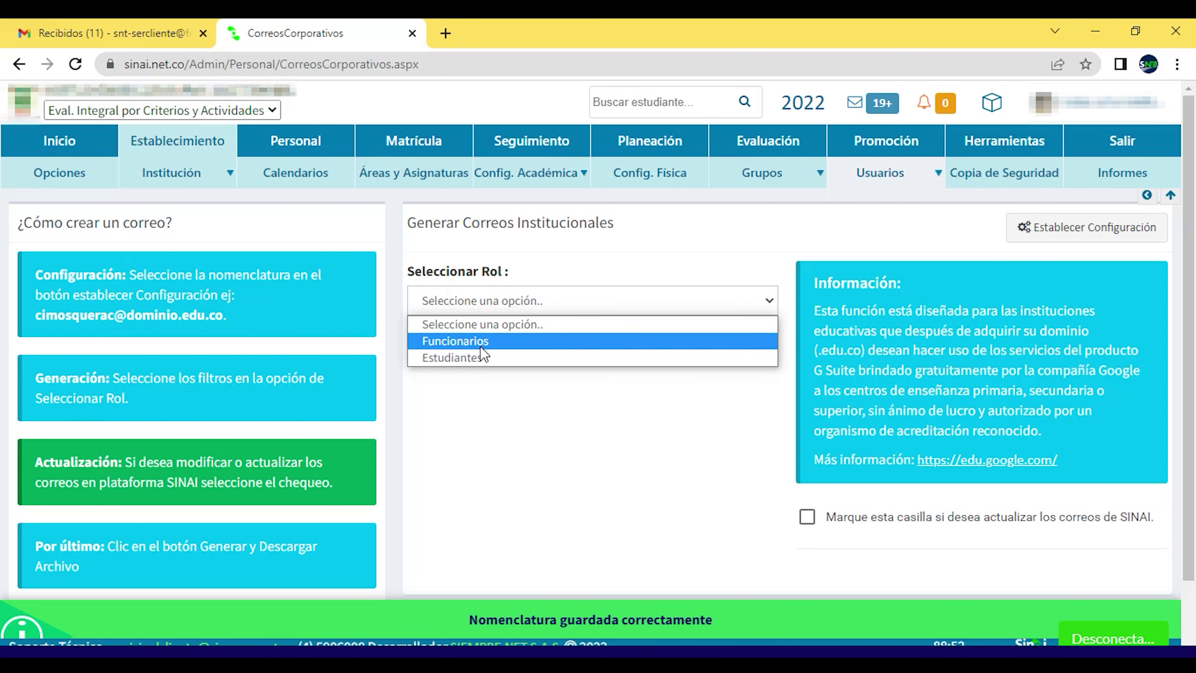
{"action": "left_click", "coordinate": [503, 350]}
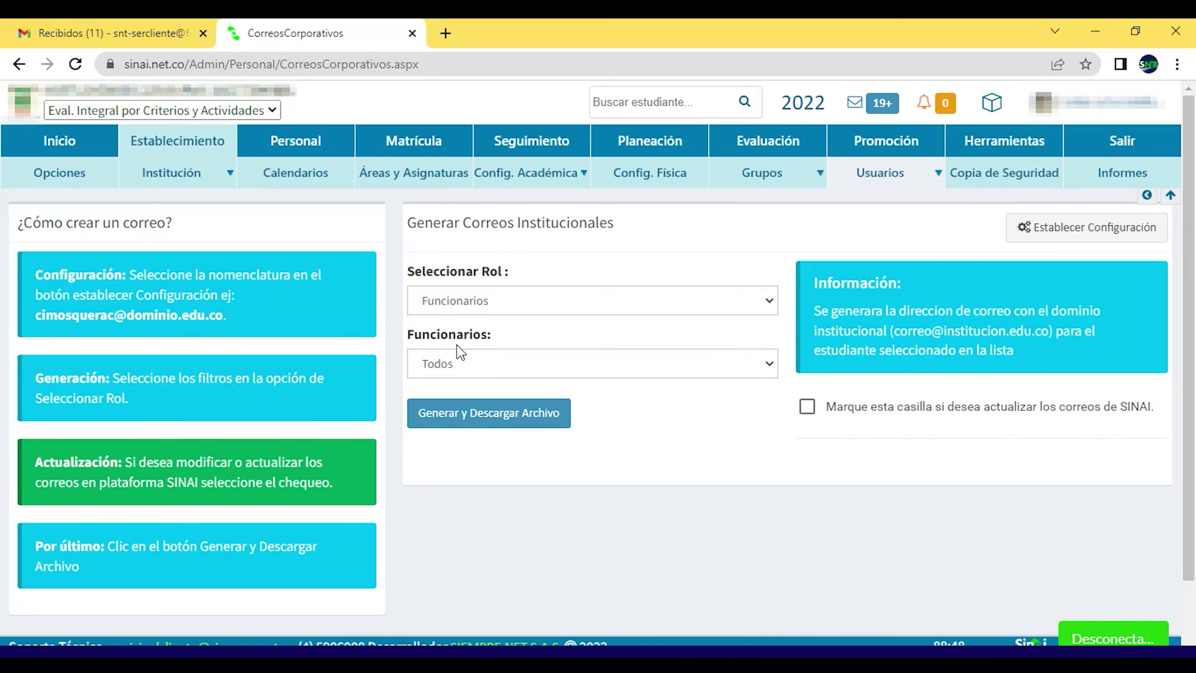
{"action": "left_click", "coordinate": [471, 355]}
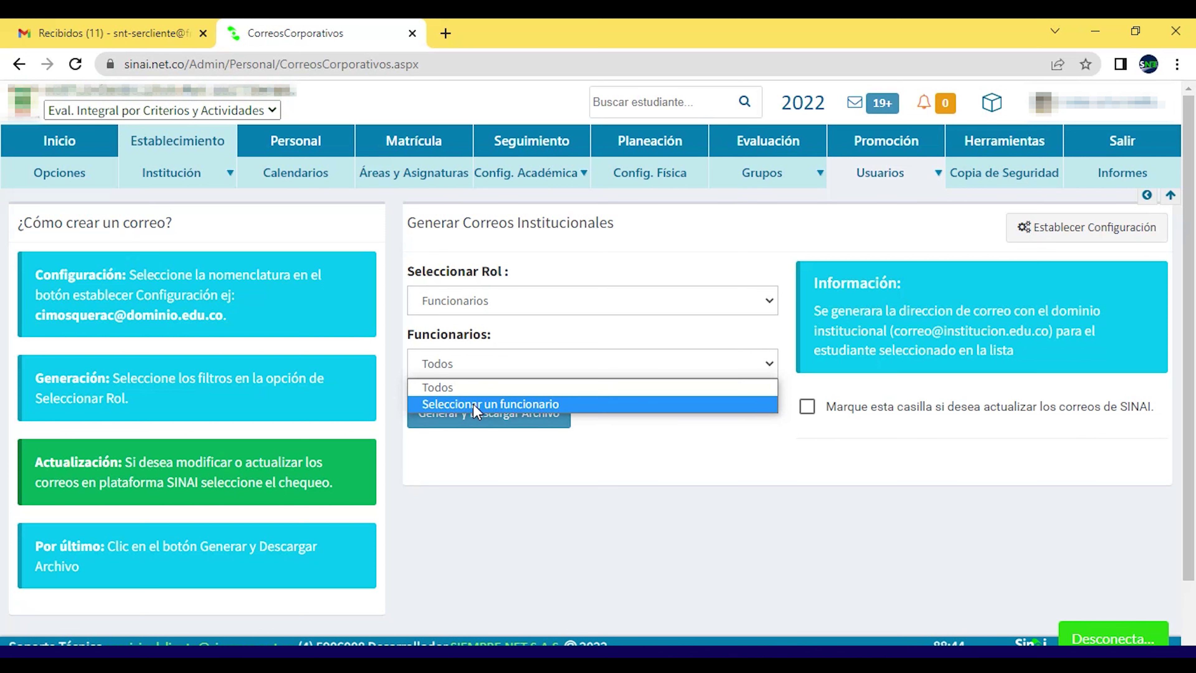
{"action": "left_click", "coordinate": [467, 388]}
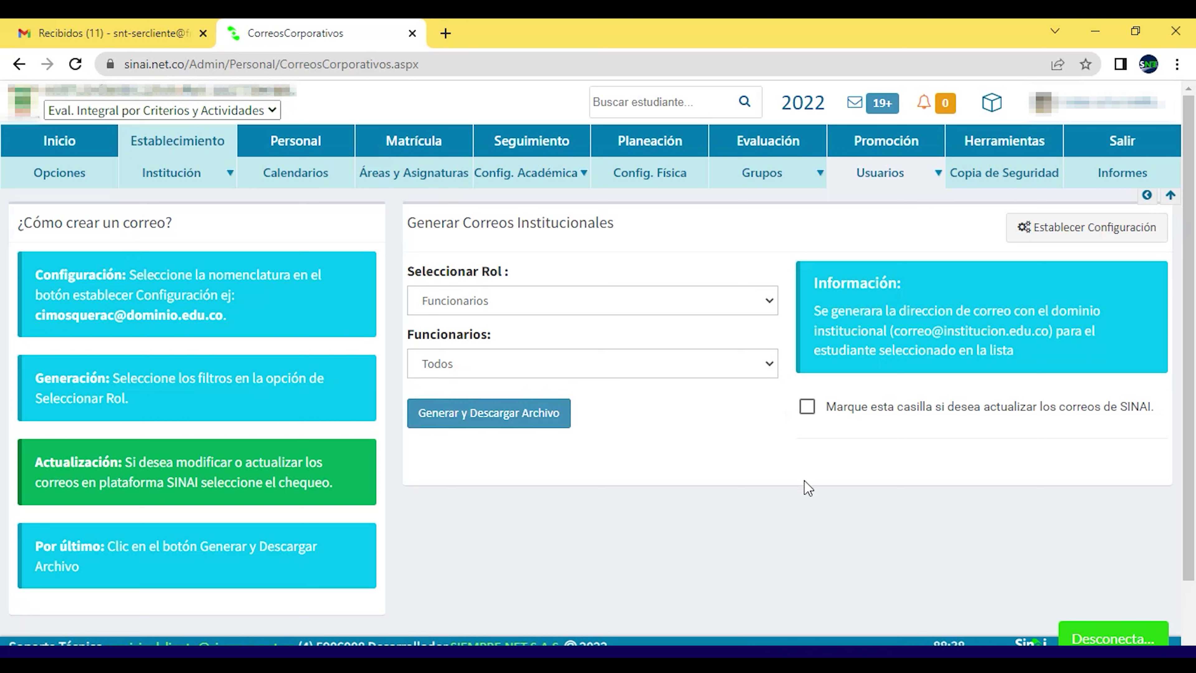
{"action": "left_click", "coordinate": [808, 413]}
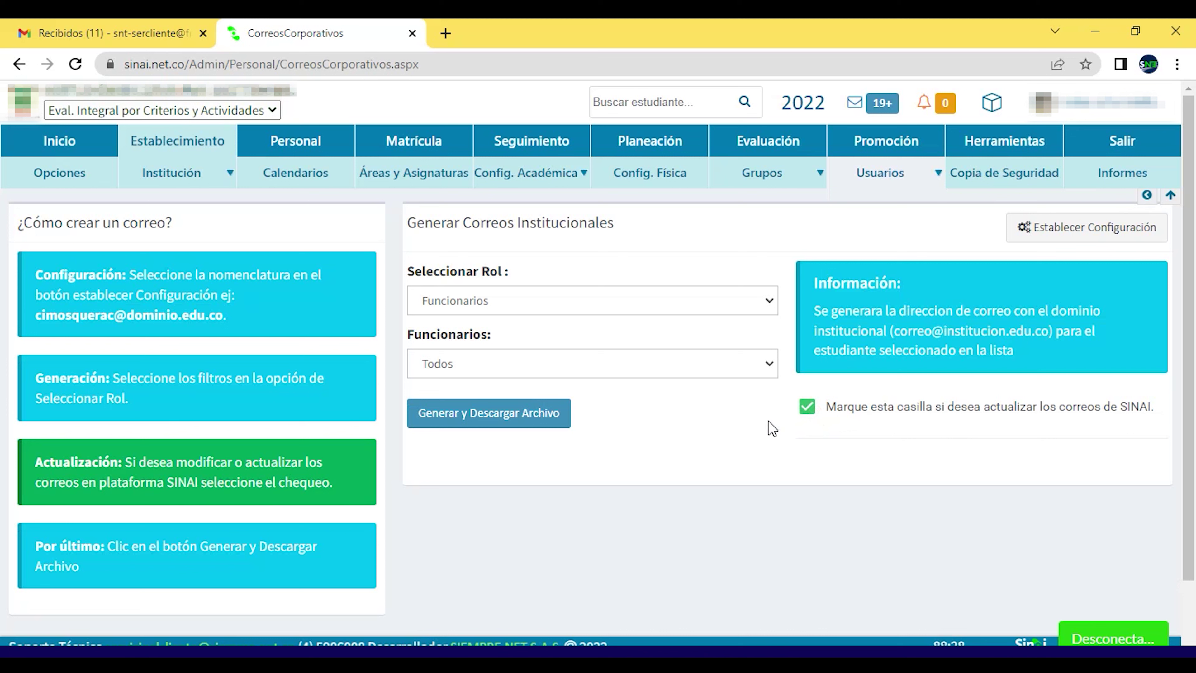
{"action": "left_click", "coordinate": [515, 426]}
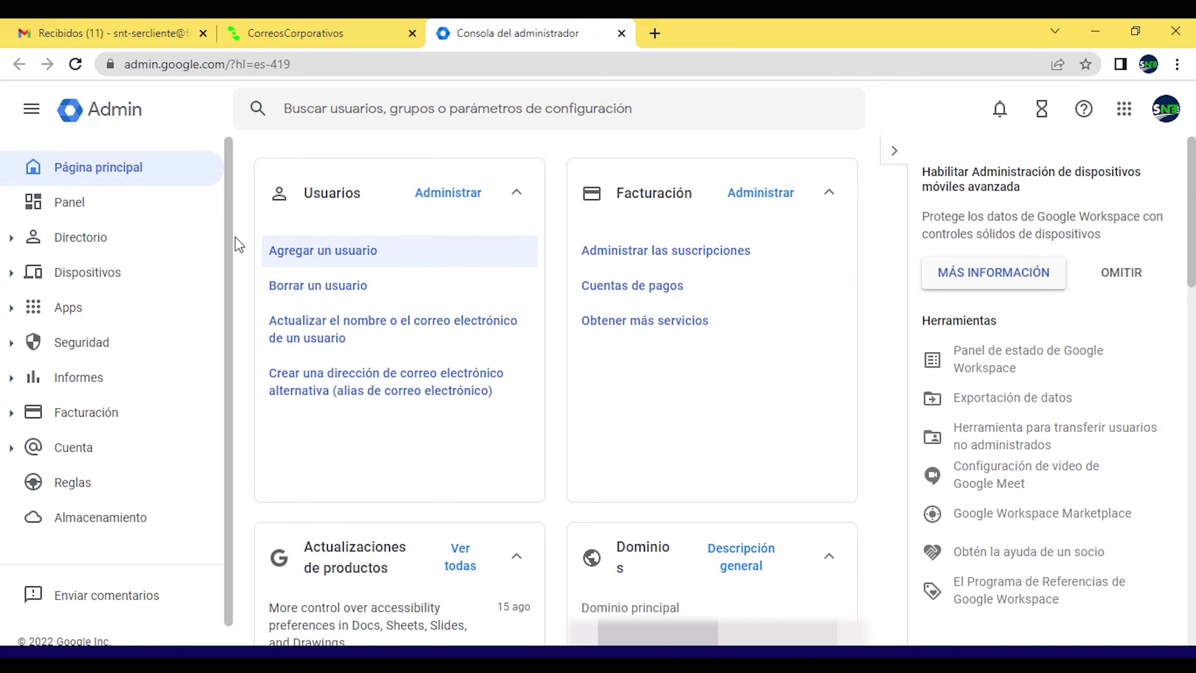
Step: In the Google Admin console's user management, show the Funcionarios unit and open the bulk user update form
{"action": "left_click", "coordinate": [469, 197]}
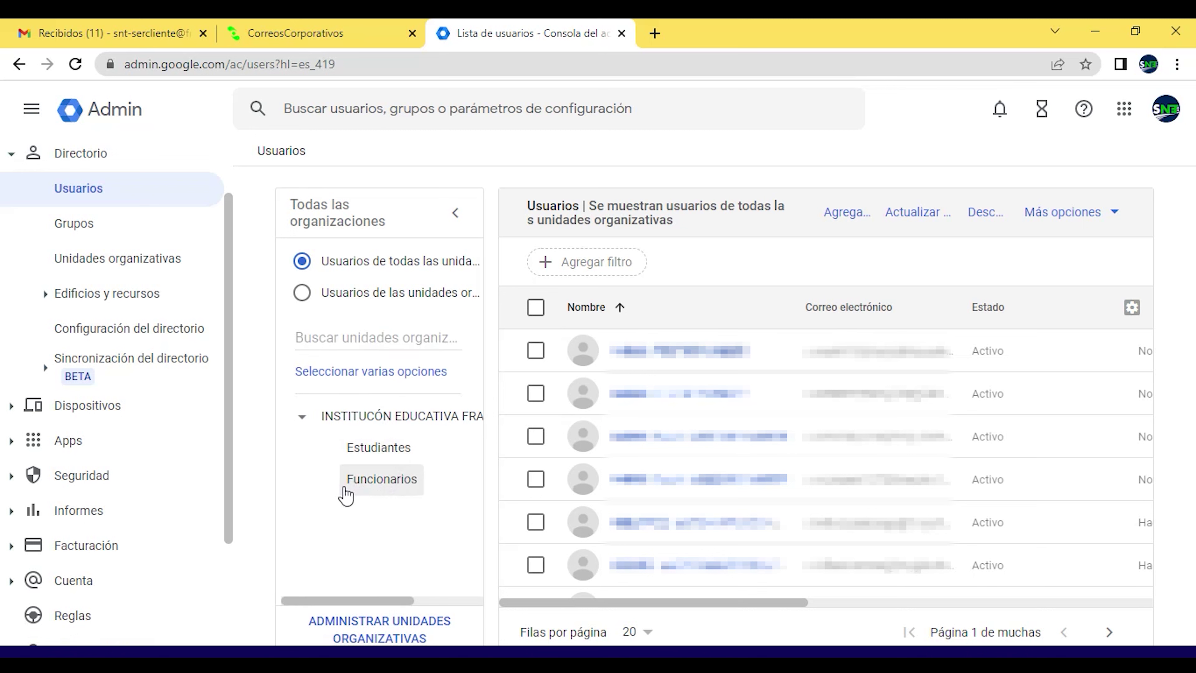
{"action": "left_click", "coordinate": [394, 480]}
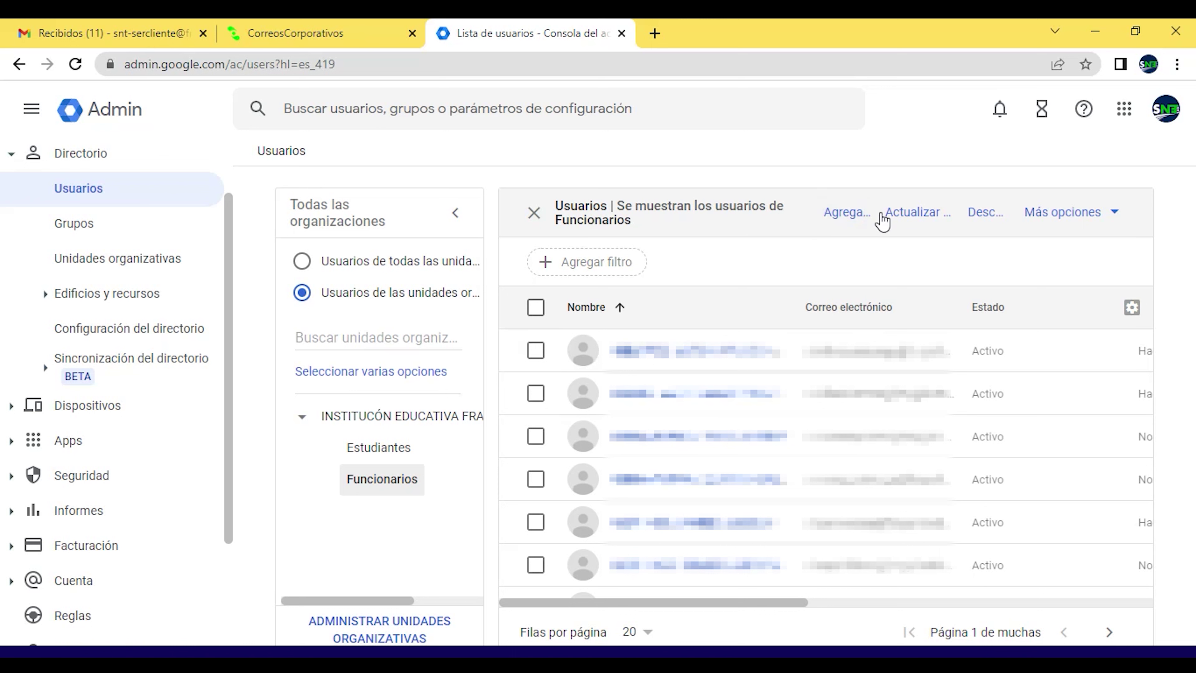
{"action": "left_click", "coordinate": [924, 214]}
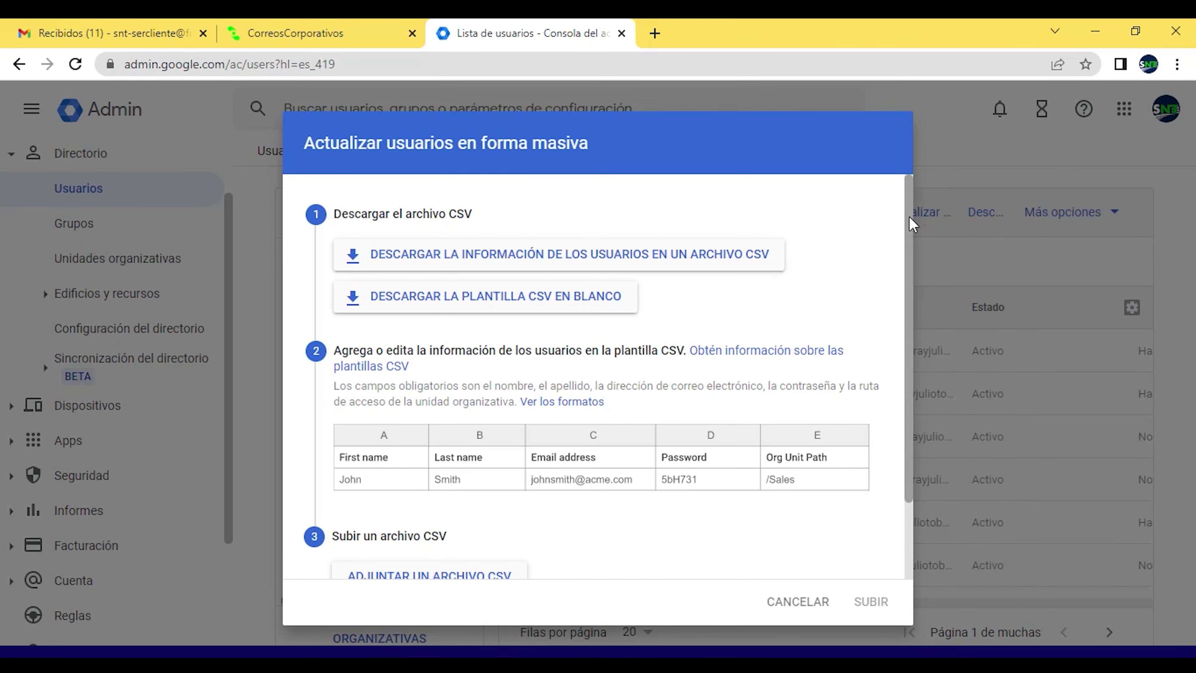
{"action": "scroll", "coordinate": [906, 214], "scroll_direction": "down", "scroll_amount": 2}
{"action": "scroll", "coordinate": [905, 250], "scroll_direction": "up", "scroll_amount": 1}
{"action": "left_click_drag", "start_coordinate": [904, 245], "coordinate": [903, 237]}
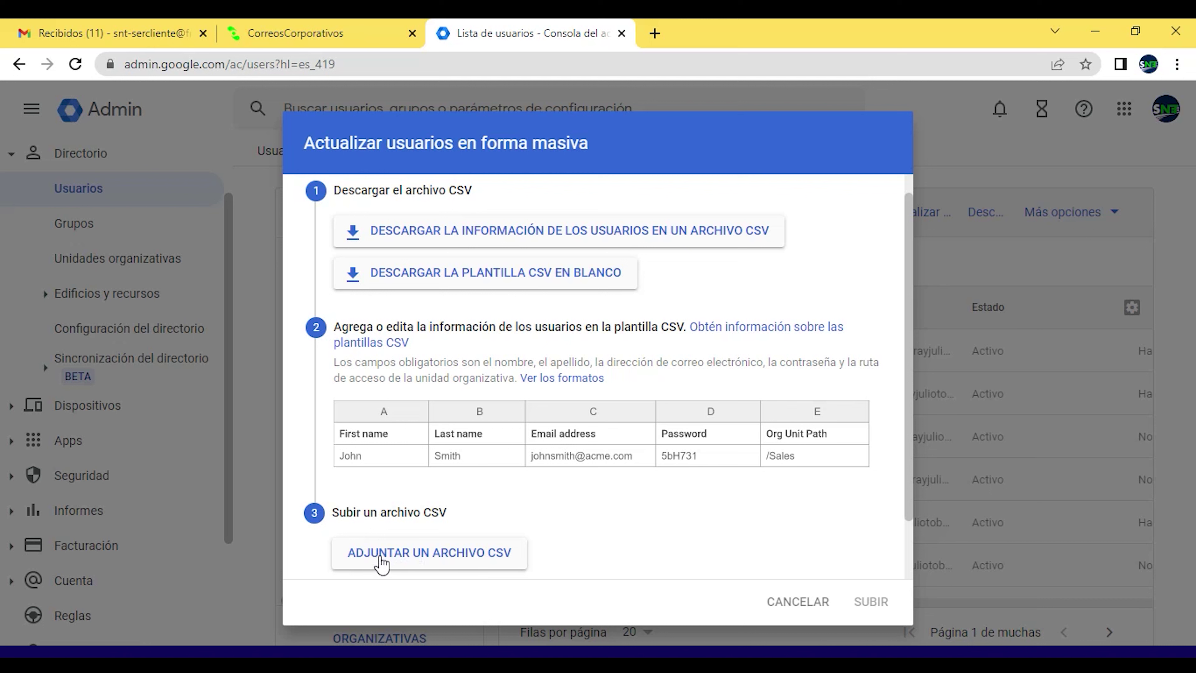
Step: Attach the CSV file CorreosInstitucionales (57) from the Descargas folder to the bulk user update
{"action": "left_click", "coordinate": [441, 561]}
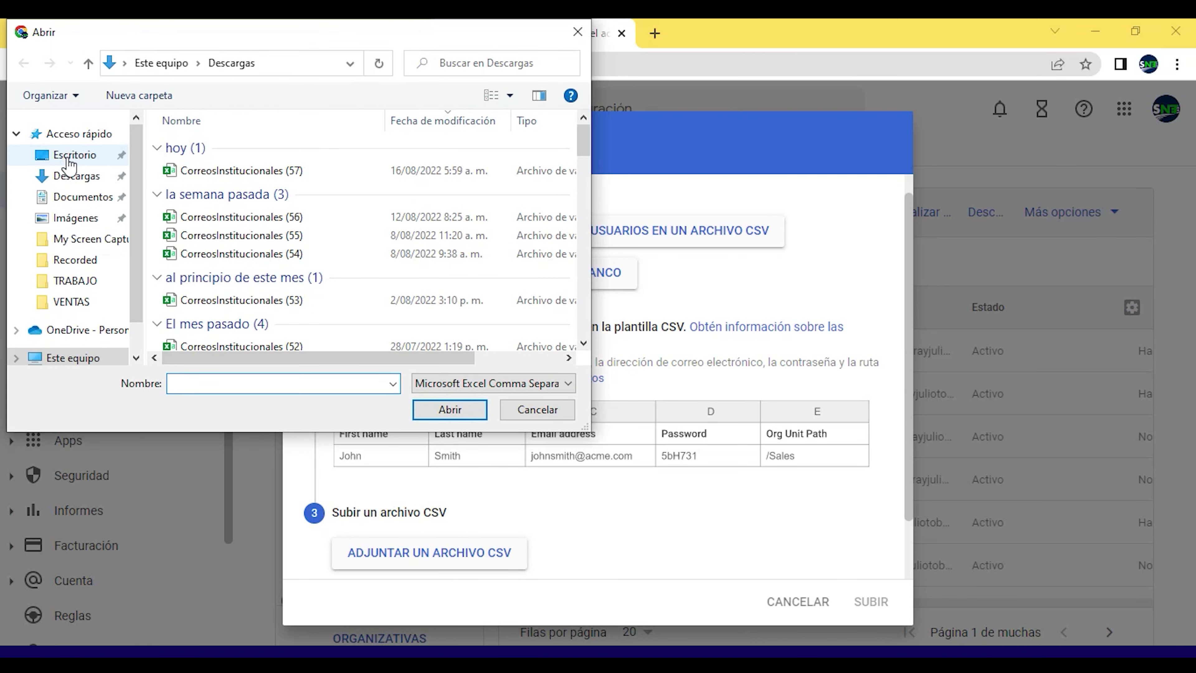
{"action": "left_click", "coordinate": [75, 180]}
{"action": "left_click", "coordinate": [324, 171]}
{"action": "left_click", "coordinate": [474, 406]}
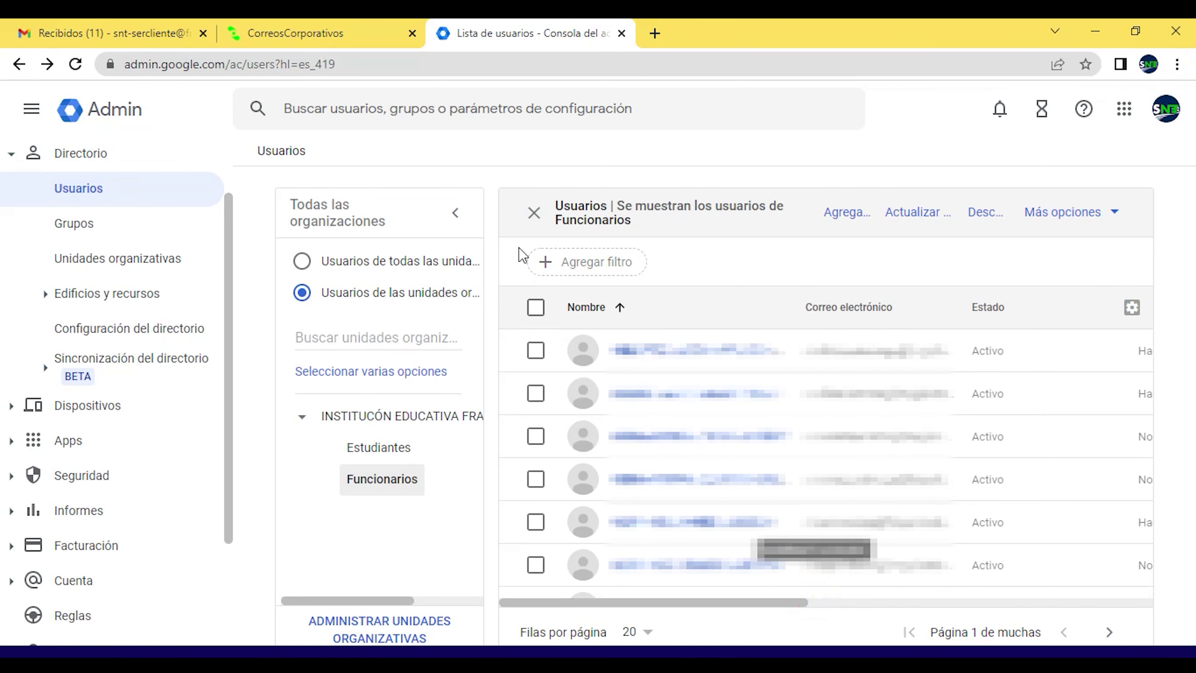
Step: Back in SINAI, set the e-mail generation role to Estudiantes and the Sede to Todos
{"action": "left_click", "coordinate": [258, 29]}
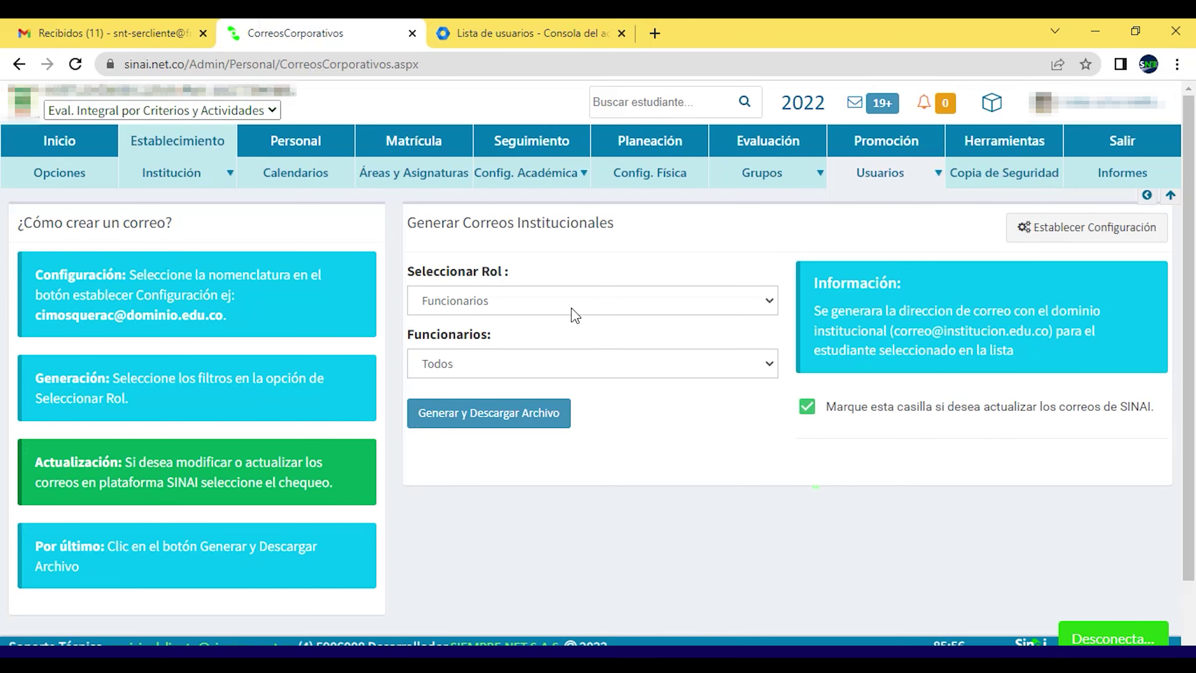
{"action": "left_click", "coordinate": [633, 312]}
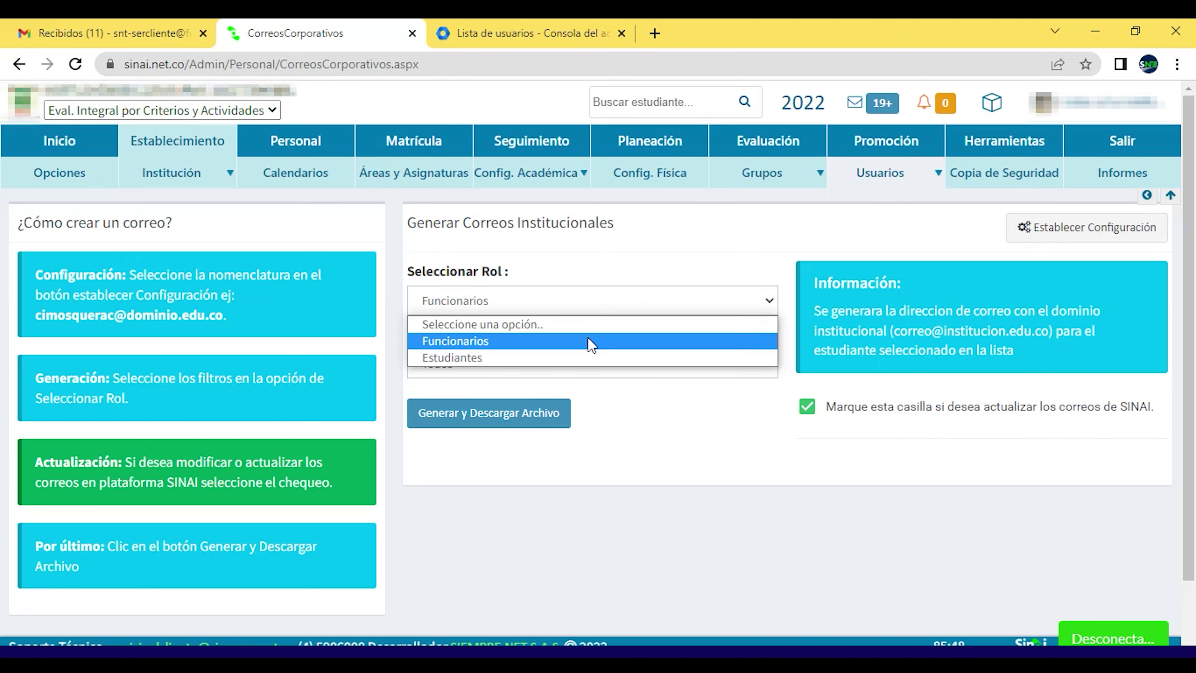
{"action": "left_click", "coordinate": [565, 356]}
{"action": "left_click", "coordinate": [504, 304]}
{"action": "left_click", "coordinate": [507, 302]}
{"action": "left_click", "coordinate": [498, 372]}
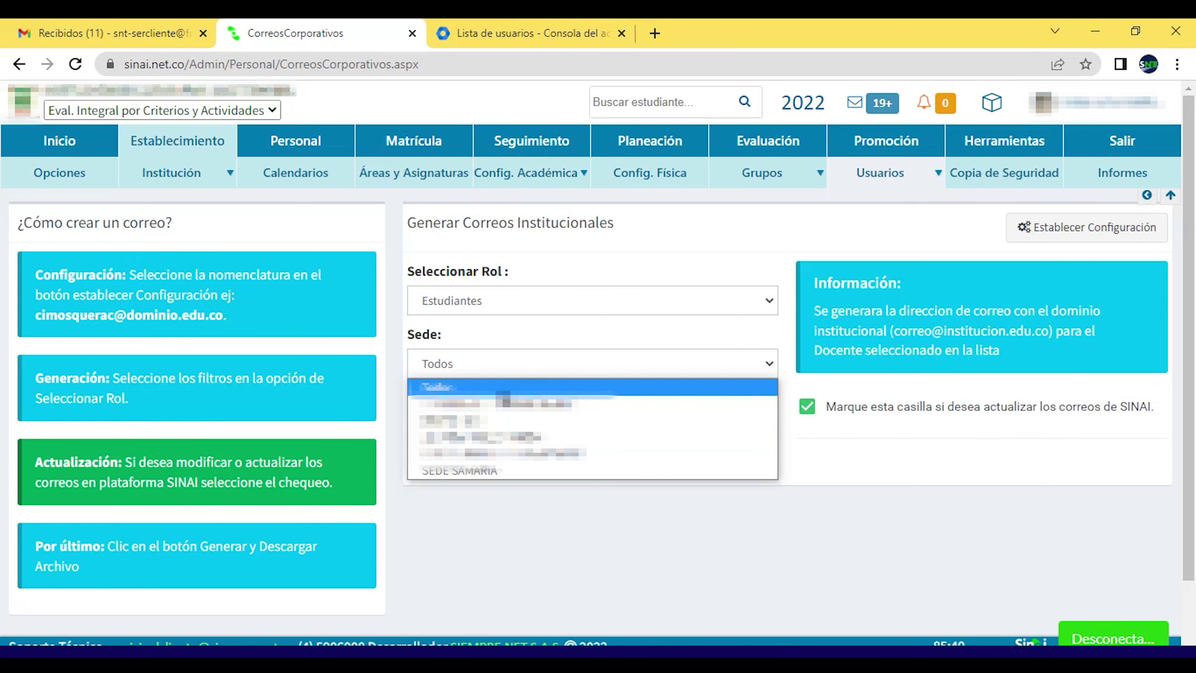
{"action": "left_click", "coordinate": [503, 387]}
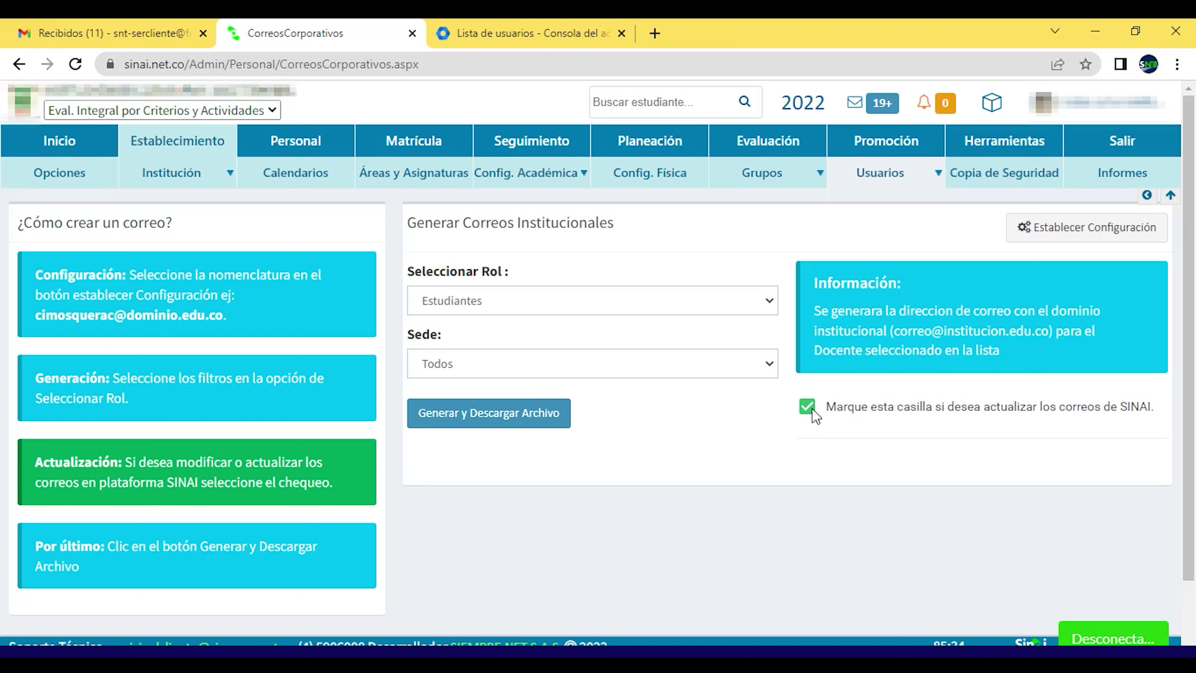
Step: In the Google Admin console, view the bulk user update form for the Estudiantes unit, and cancel it without attaching a file
{"action": "left_click", "coordinate": [504, 30]}
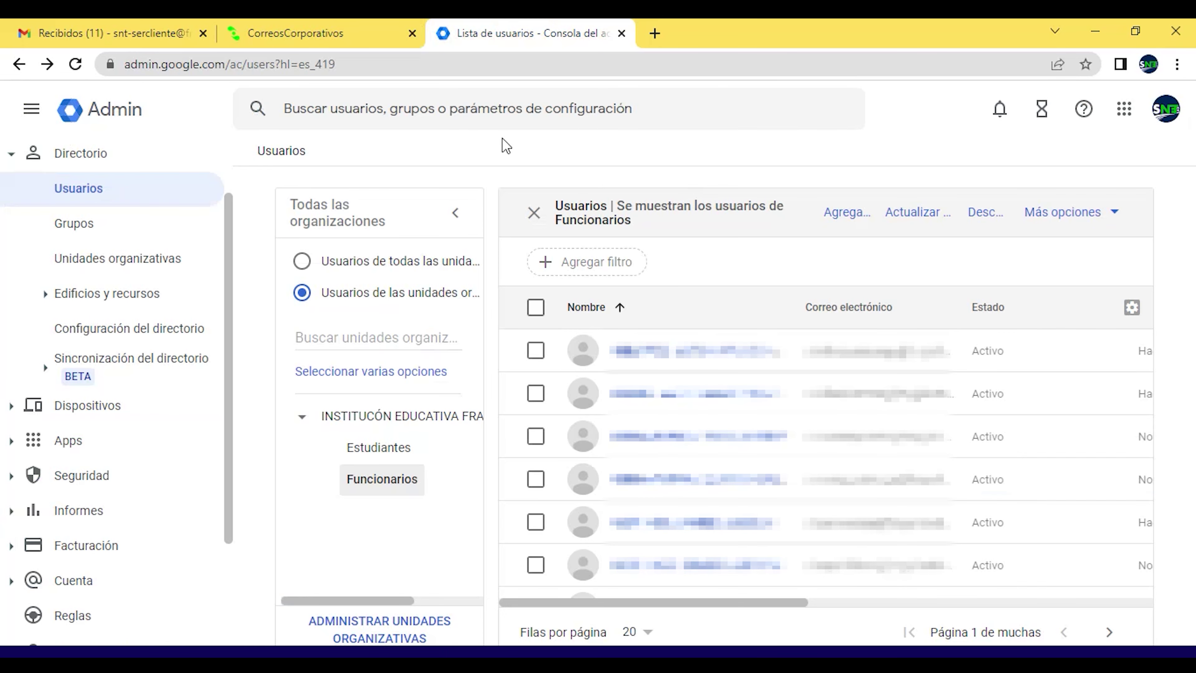
{"action": "left_click", "coordinate": [386, 453]}
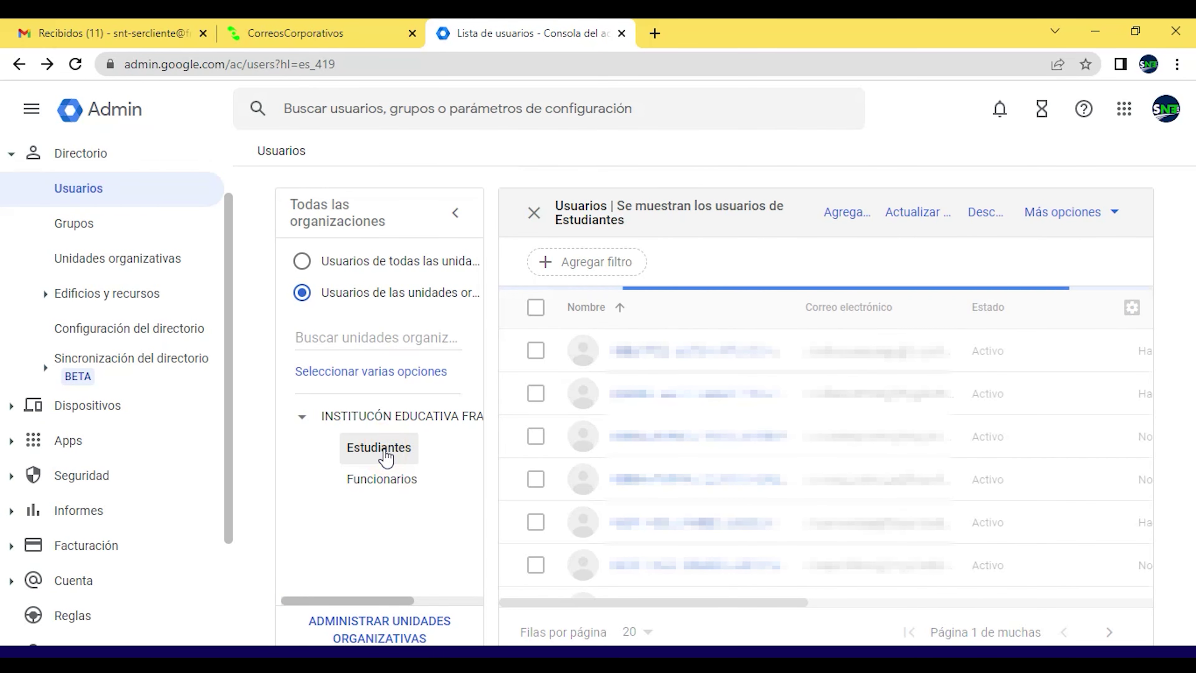
{"action": "left_click", "coordinate": [920, 210]}
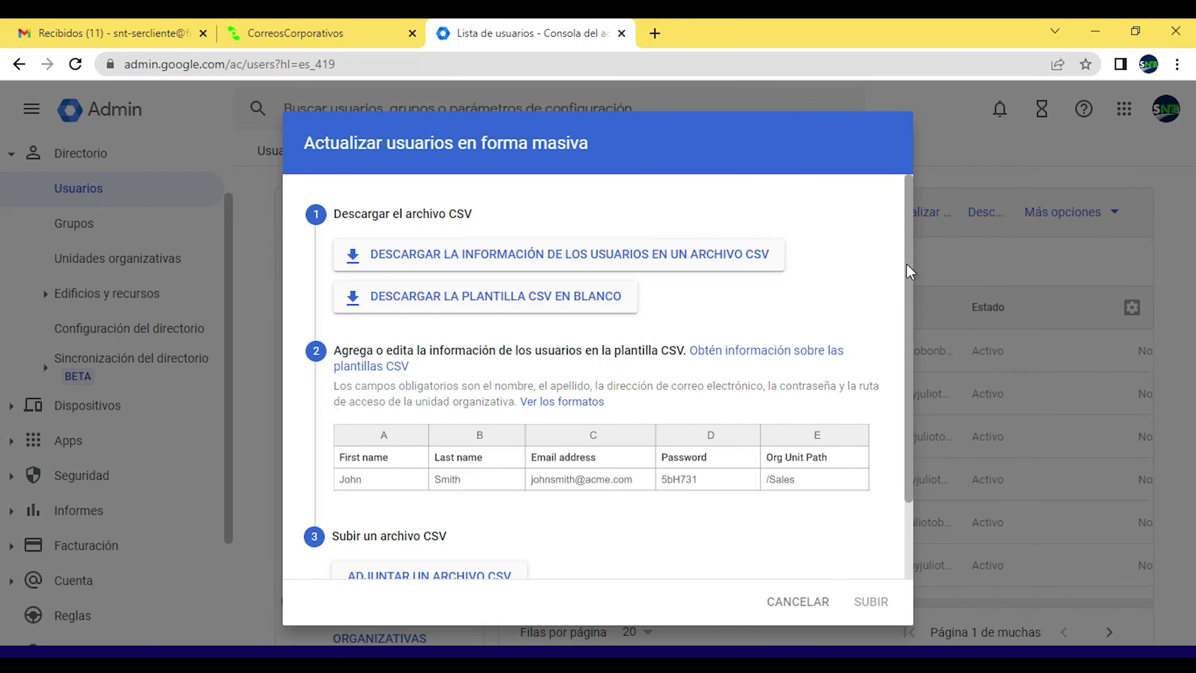
{"action": "scroll", "coordinate": [908, 264], "scroll_direction": "down", "scroll_amount": 2}
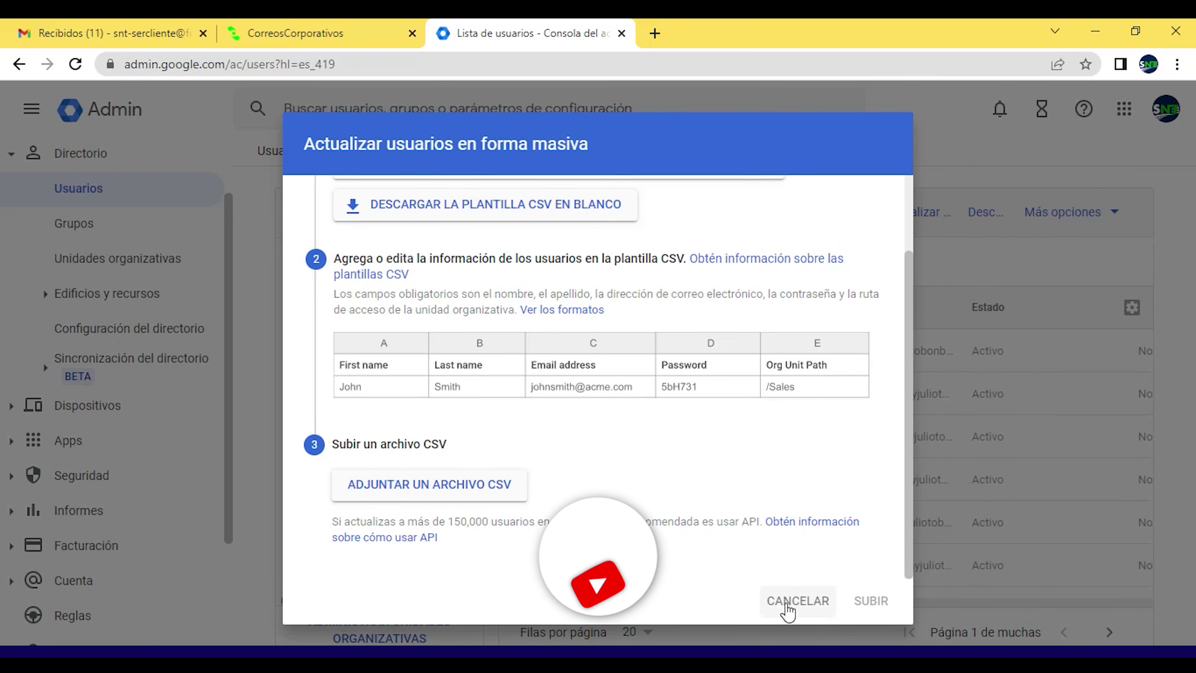
{"action": "left_click", "coordinate": [793, 603]}
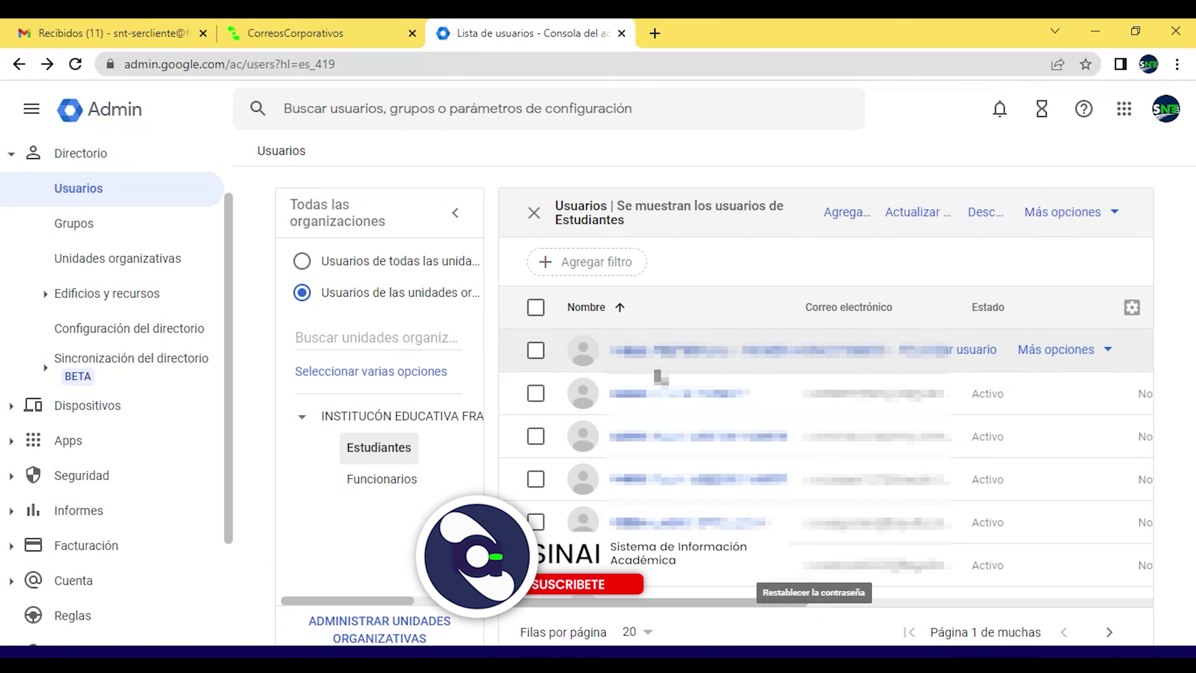